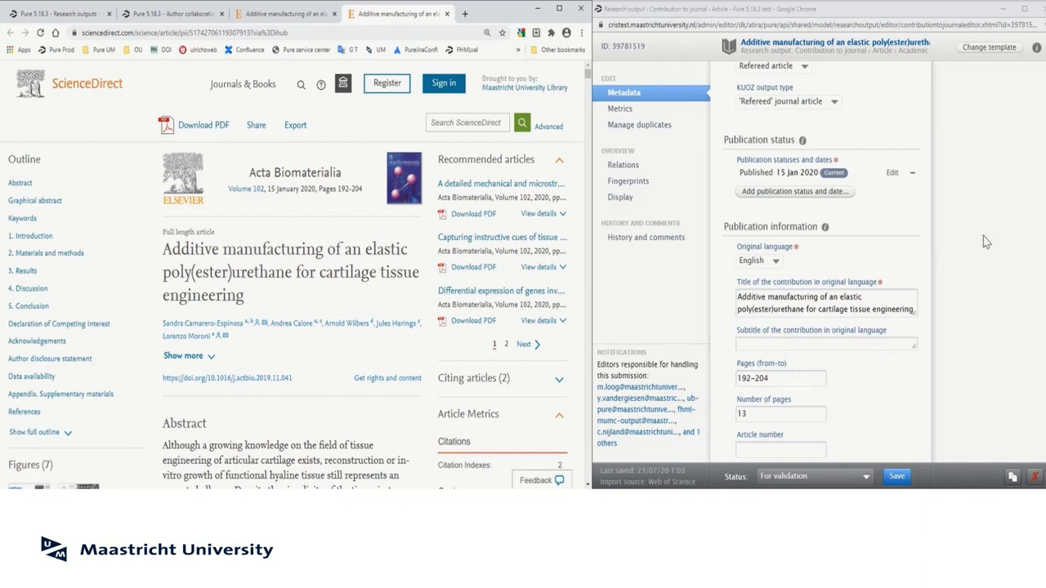
Step: Find the electronic version section in the article's record by searching the page for "add electr"
scroll(969, 235, "down", 3)
scroll(969, 234, "down", 4)
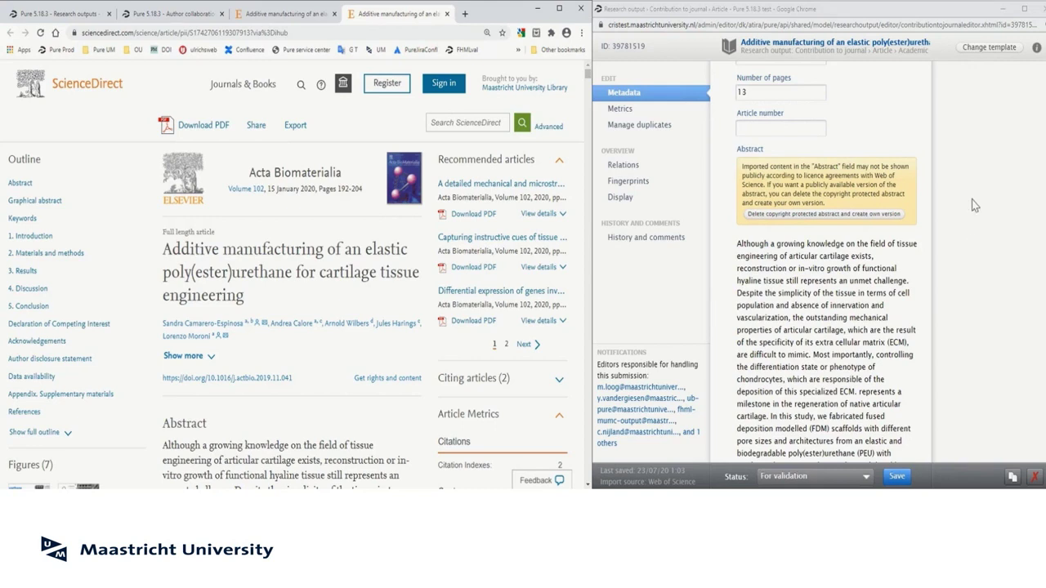
left_click(977, 136)
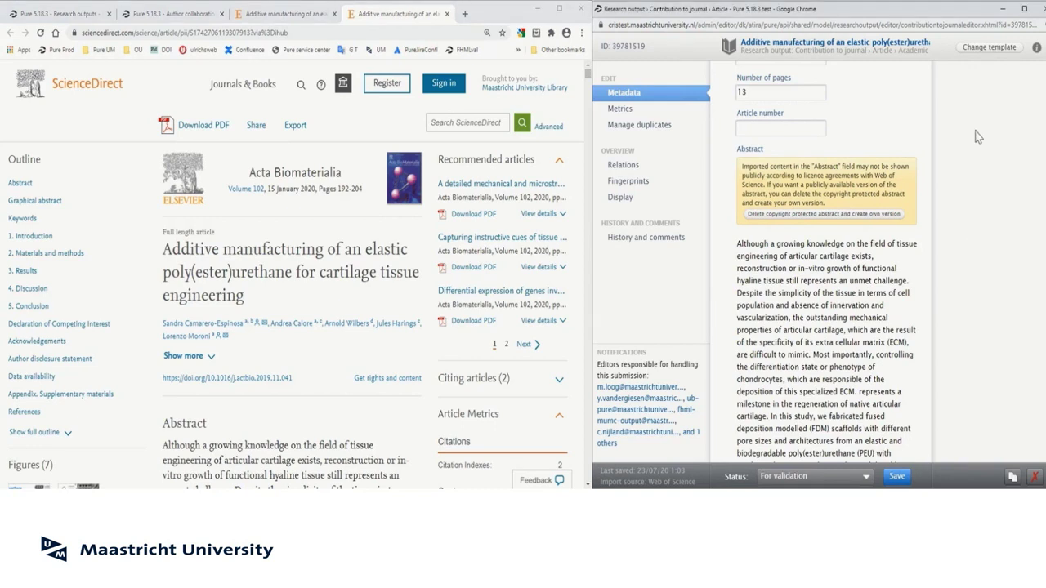
key("ctrl+f")
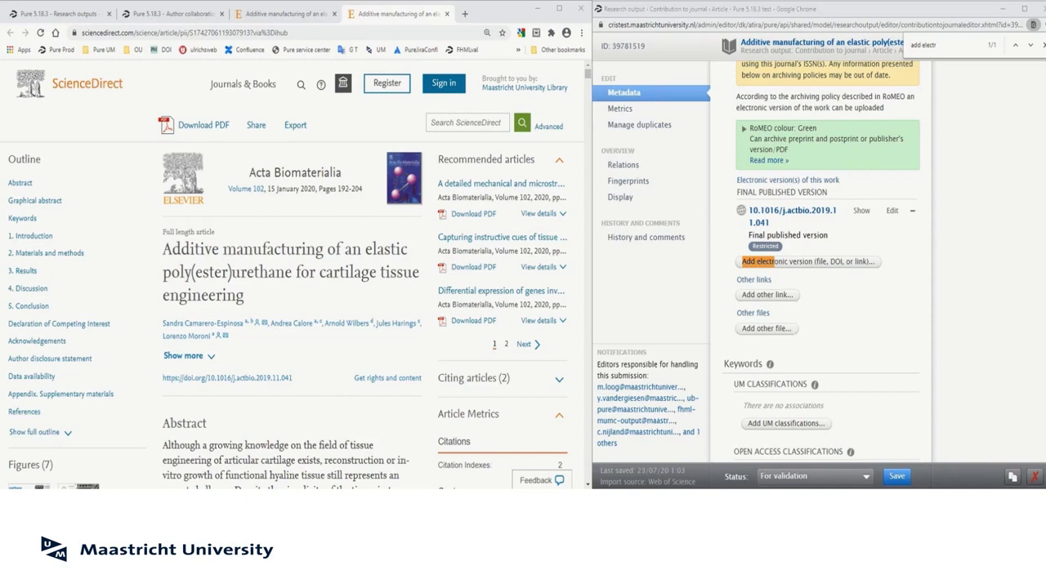
Step: Close the ScienceDirect pages and open the research output related to The Indian Journal of Law and Technology from that journal's record
key("ctrl+w")
key("ctrl+w")
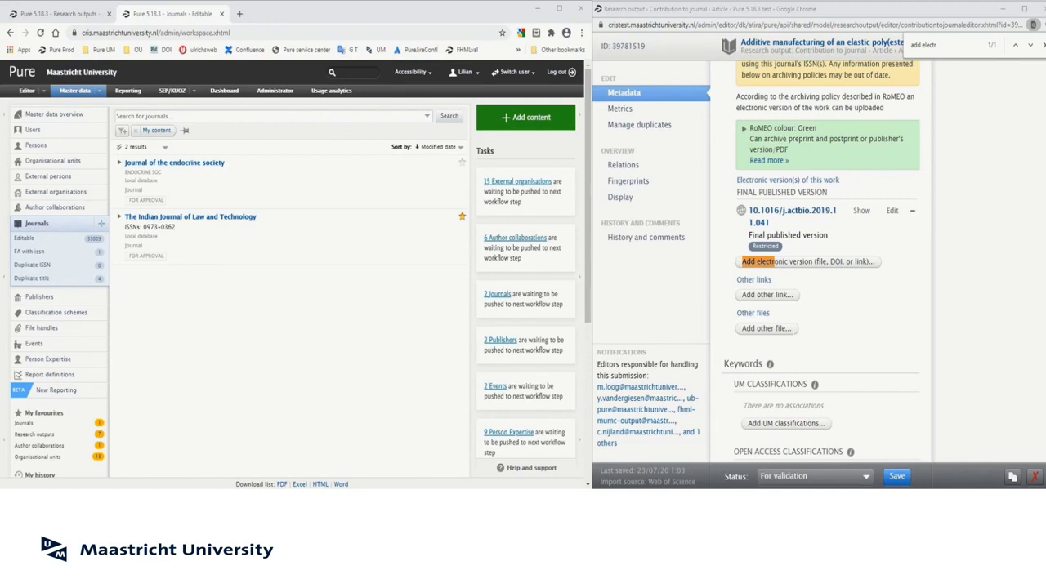
left_click(217, 222)
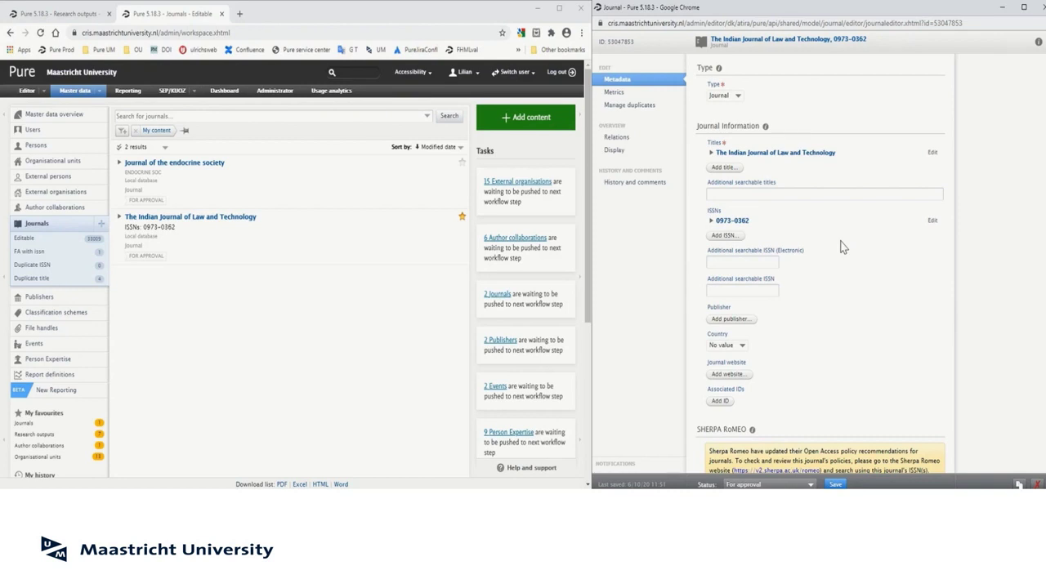
left_click(618, 144)
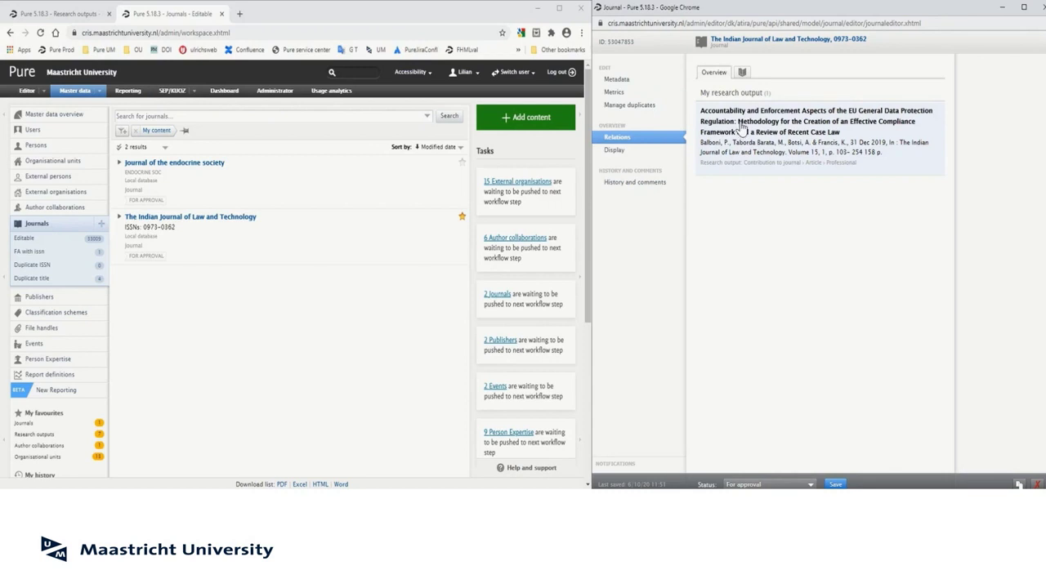
left_click(740, 125)
double_click(772, 57)
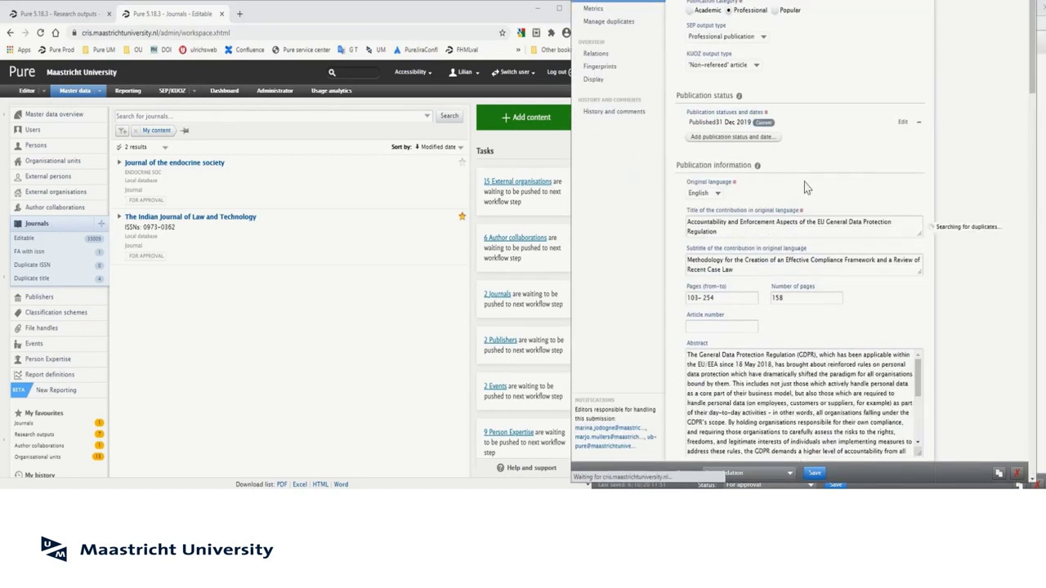
Step: Check the journal's ISSN on its ijlt.in website through the article's electronic version and related links, and close the website
scroll(961, 232, "down", 4)
scroll(960, 229, "down", 10)
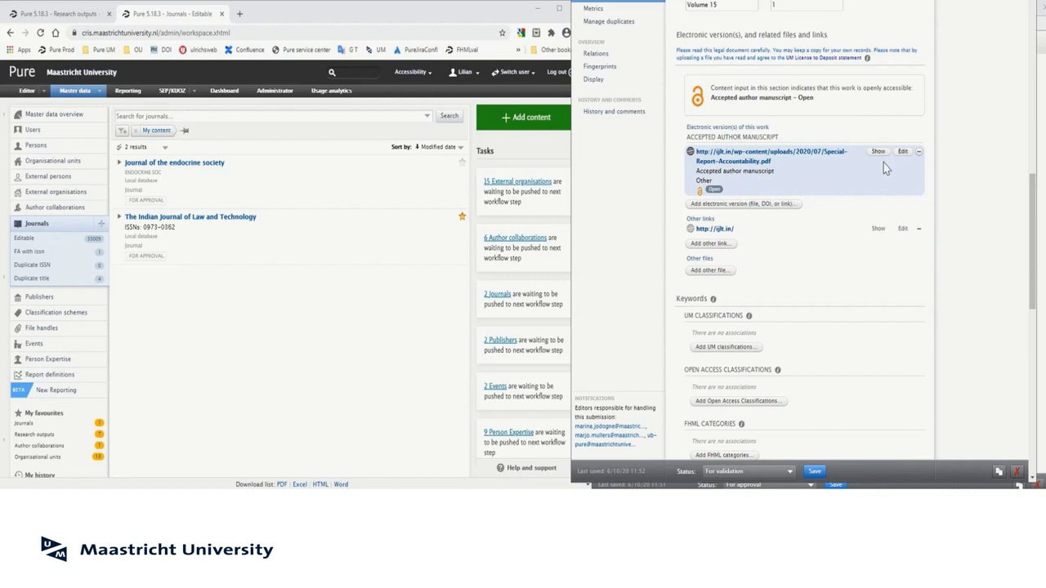
left_click(879, 154)
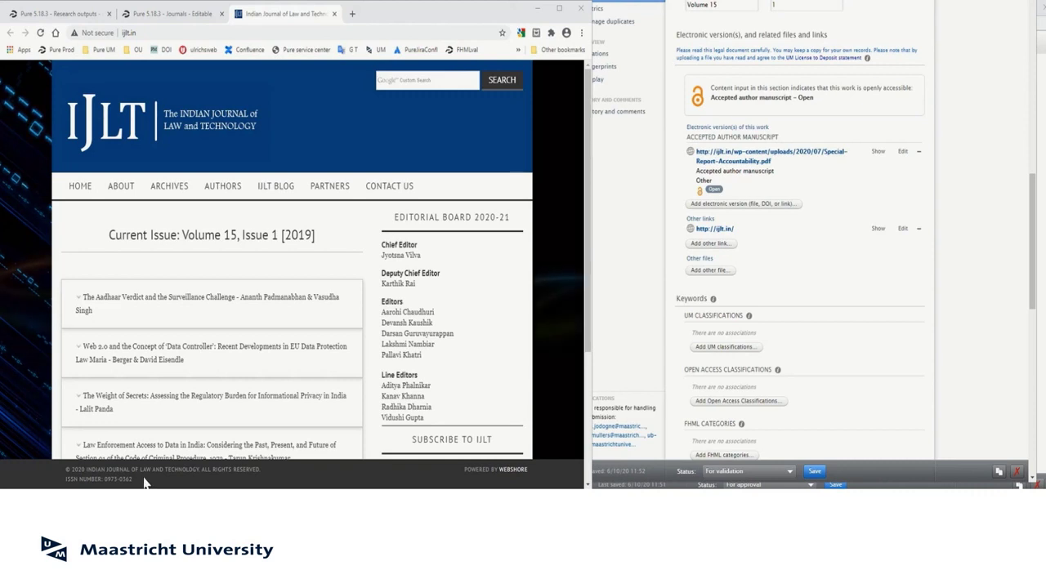
left_click(334, 15)
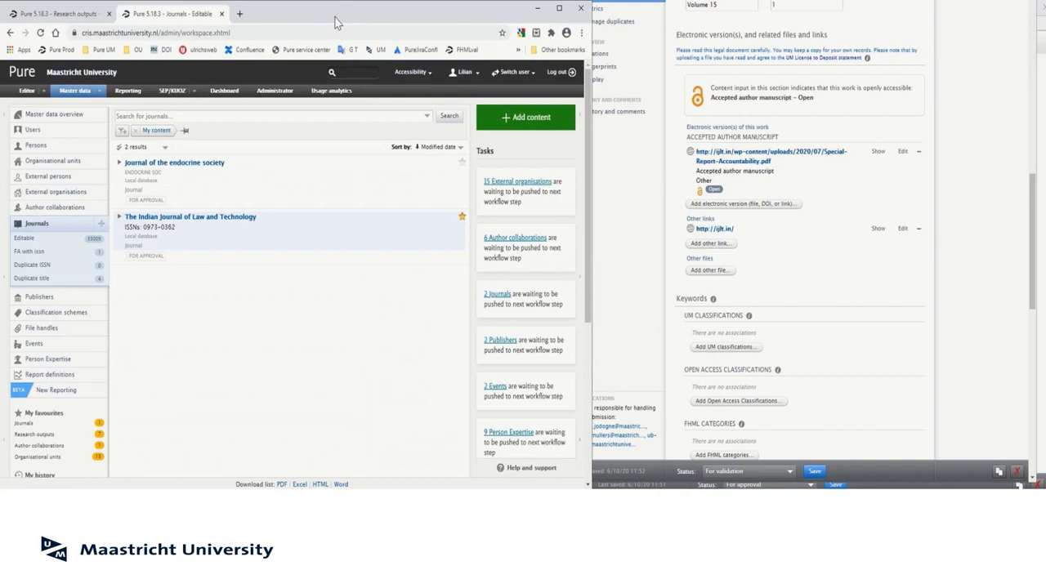
Step: Open the PharmaCog Consortium record from the author collaborations awaiting the next workflow step, and open its related article
left_click(514, 238)
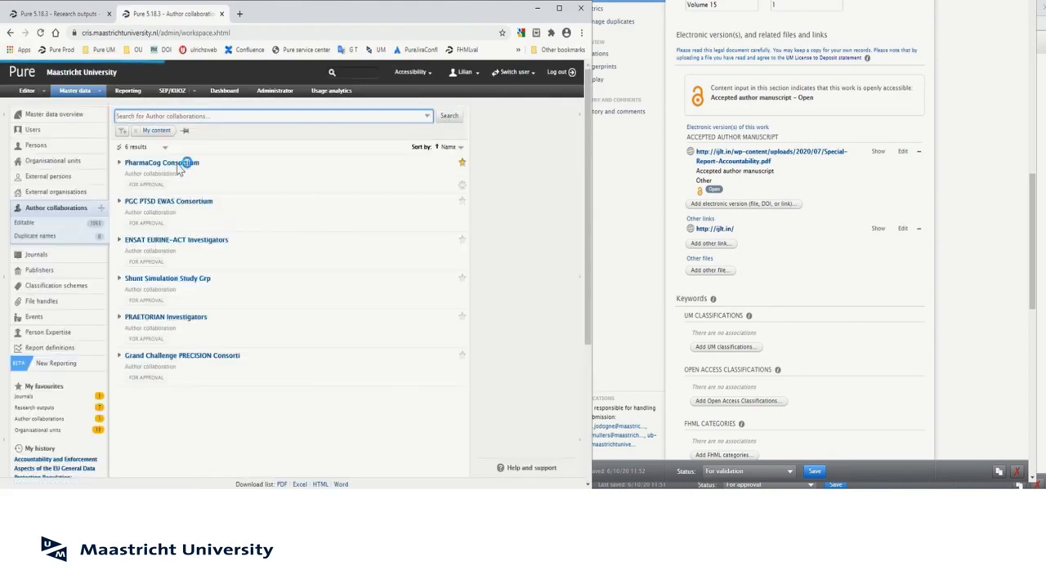
left_click(178, 163)
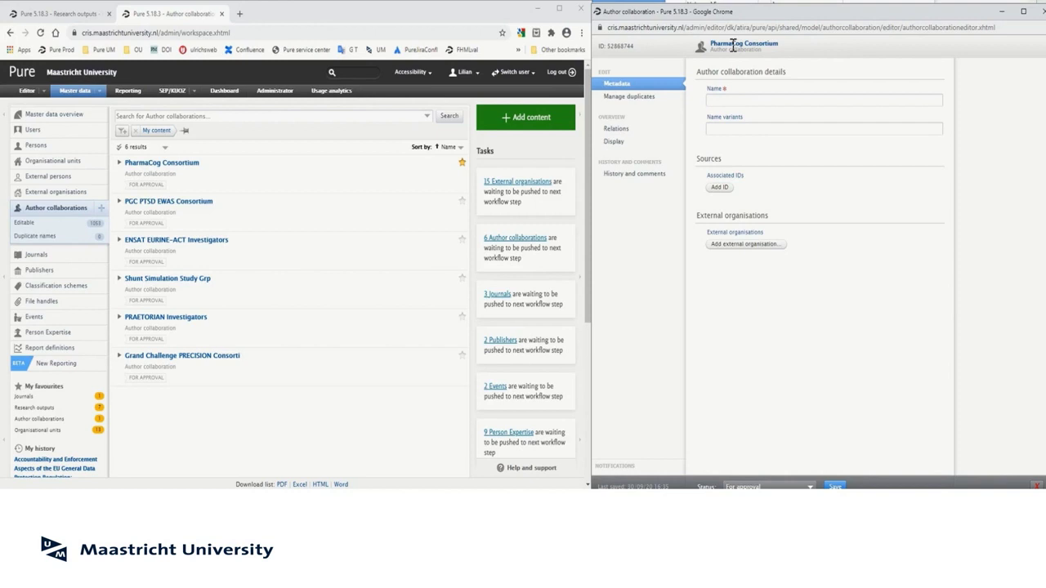
left_click(619, 131)
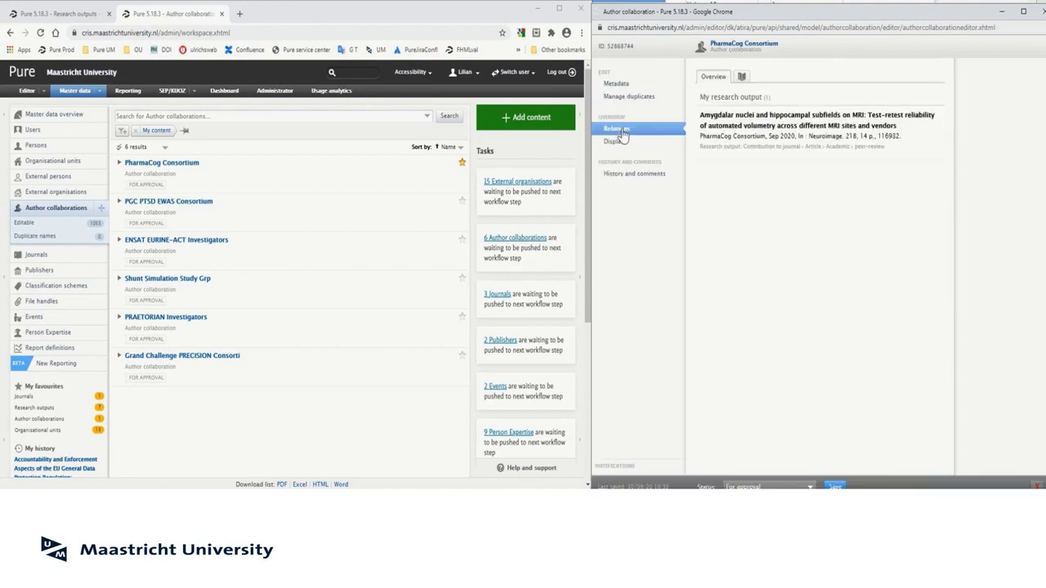
left_click(765, 130)
Step: Open the article's DOI page for the final published version and compare its details with the record's metadata
scroll(765, 131, "down", 10)
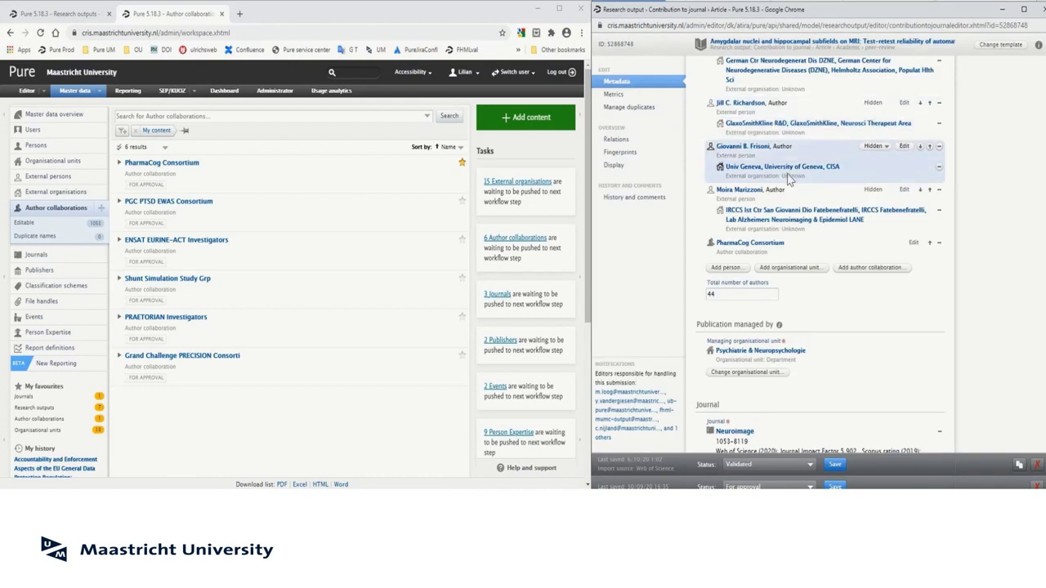
scroll(793, 183, "down", 3)
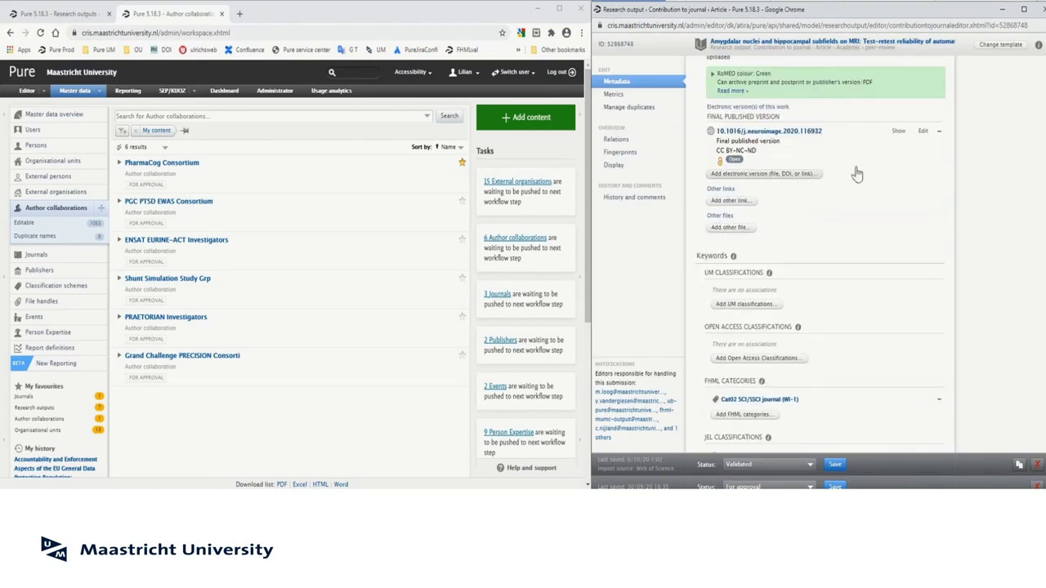
left_click(900, 135)
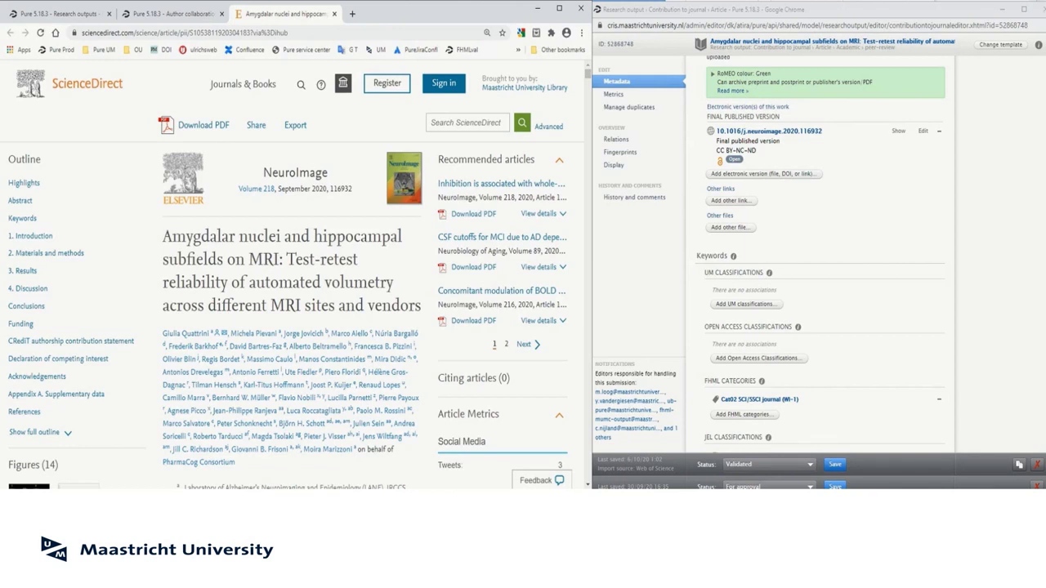
scroll(1024, 65, "down", 15)
scroll(1024, 65, "up", 10)
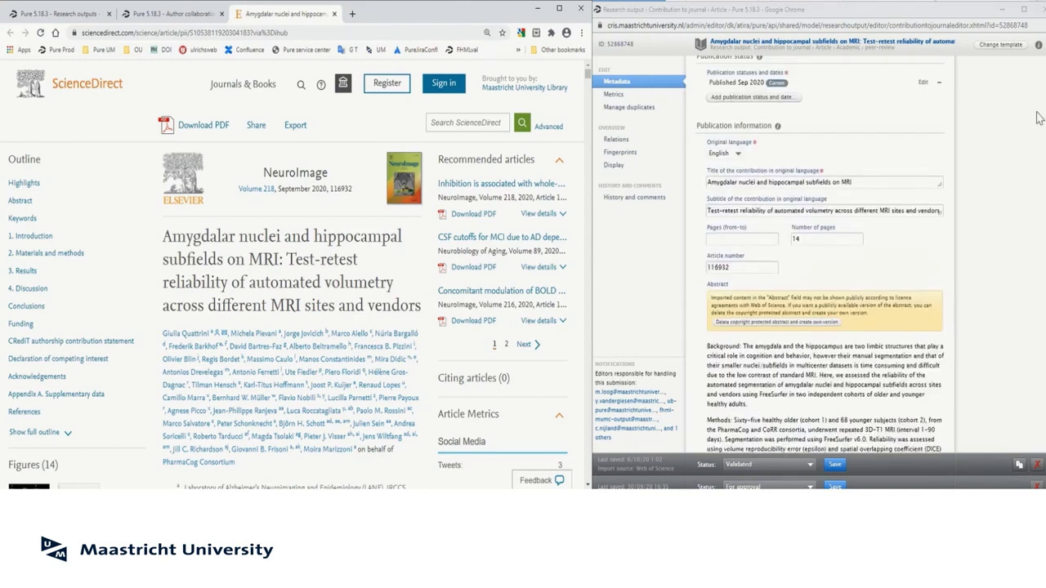
scroll(1036, 118, "up", 3)
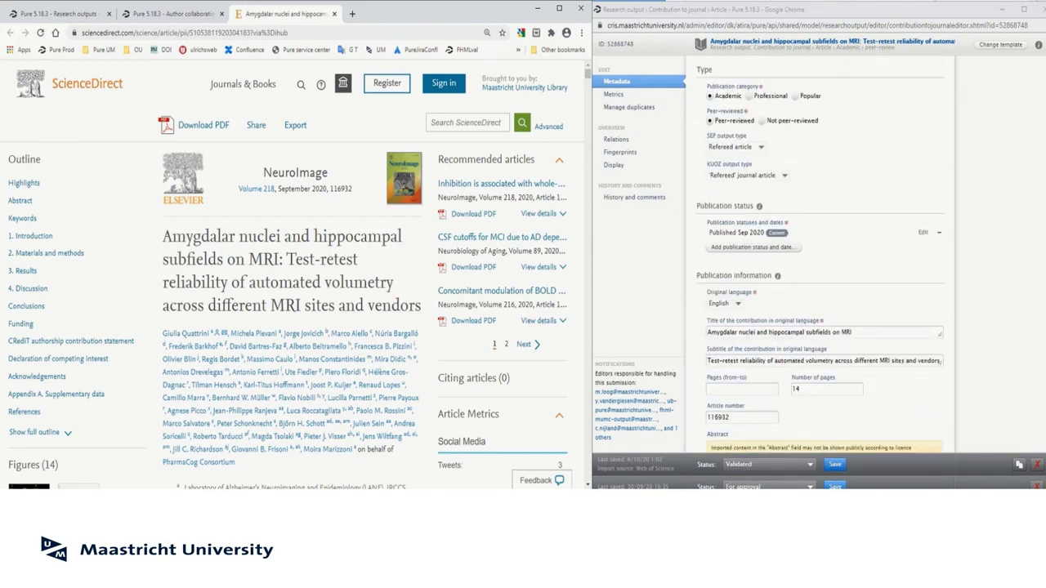
Step: In the test environment, list research outputs with available updates from online sources and open the bipolar disorder group therapy article
left_click(90, 14)
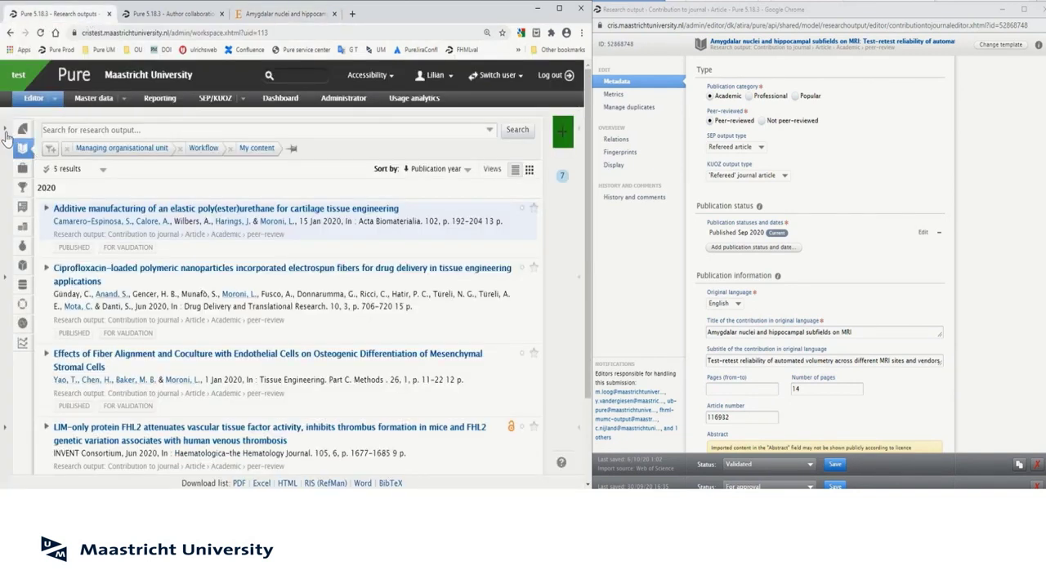
left_click(6, 136)
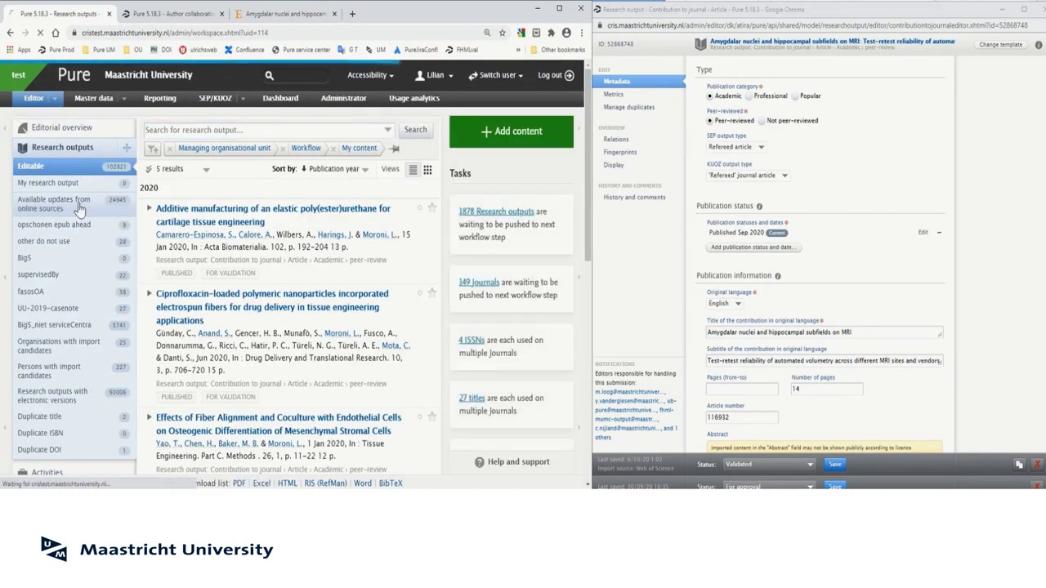
left_click(82, 206)
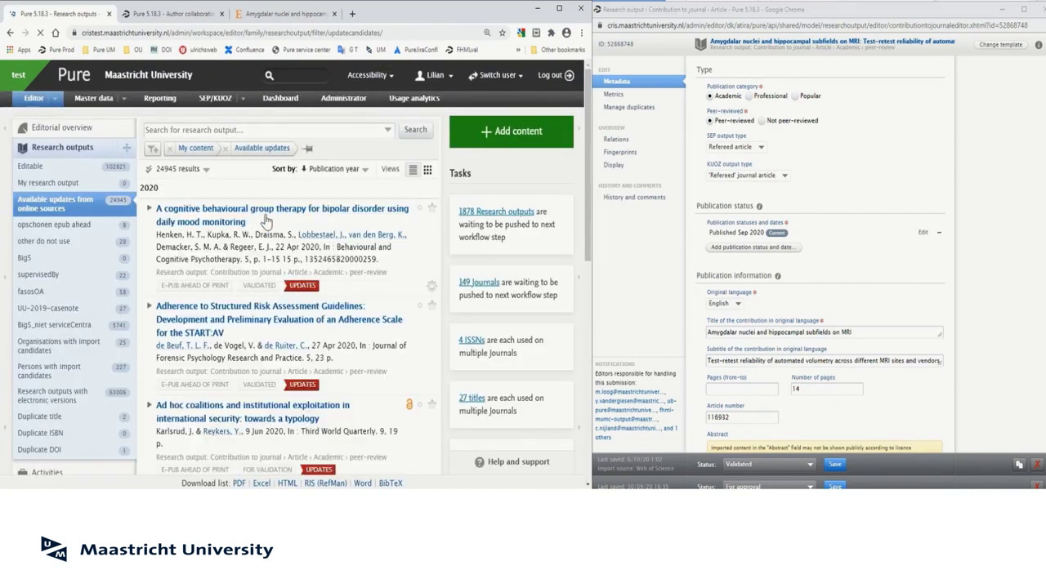
left_click(255, 222)
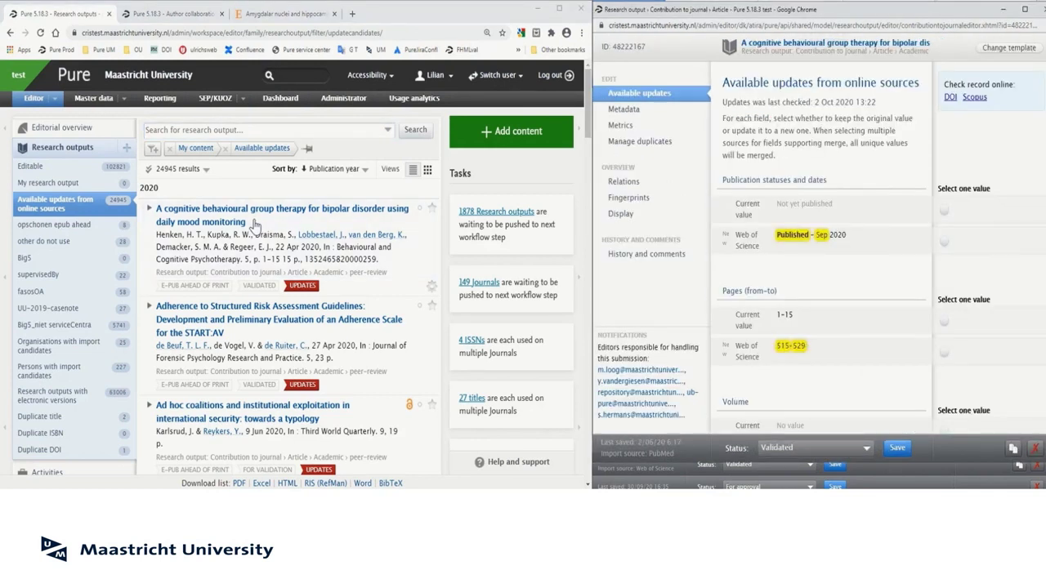
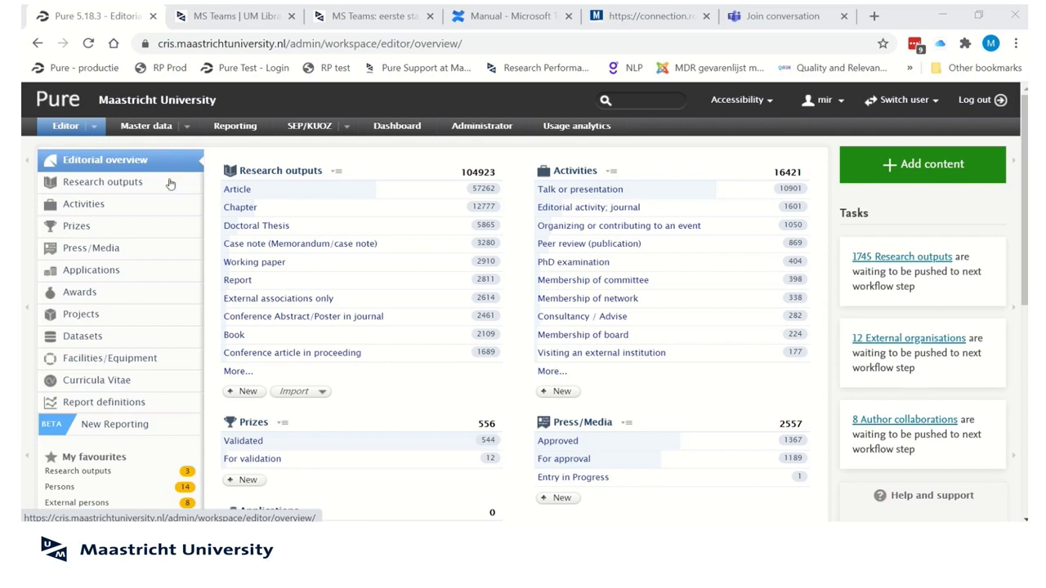
Step: Open the research outputs overview, view the available filter criteria, and open the filter name for saving
left_click(151, 185)
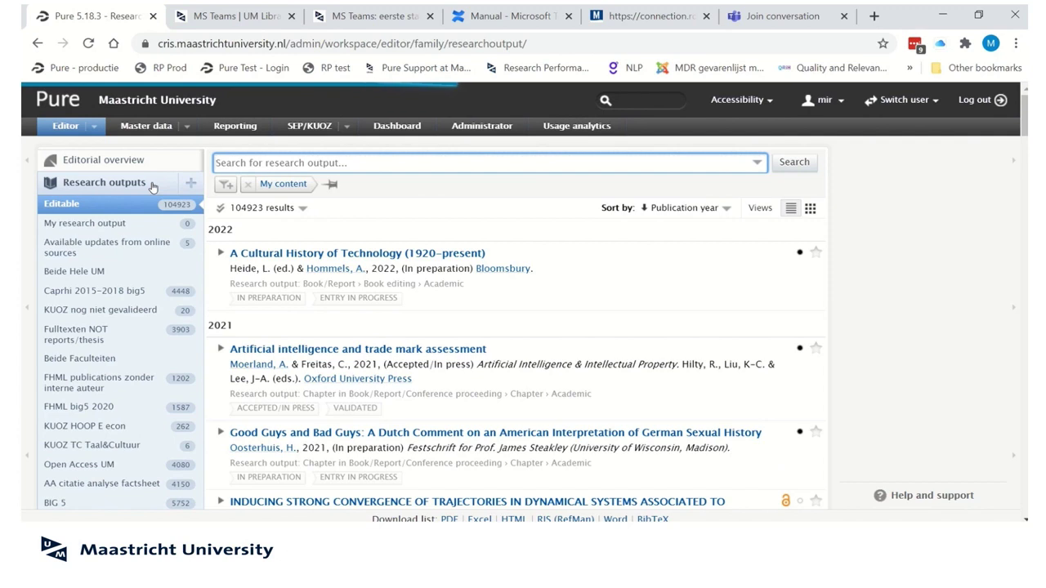
left_click(226, 185)
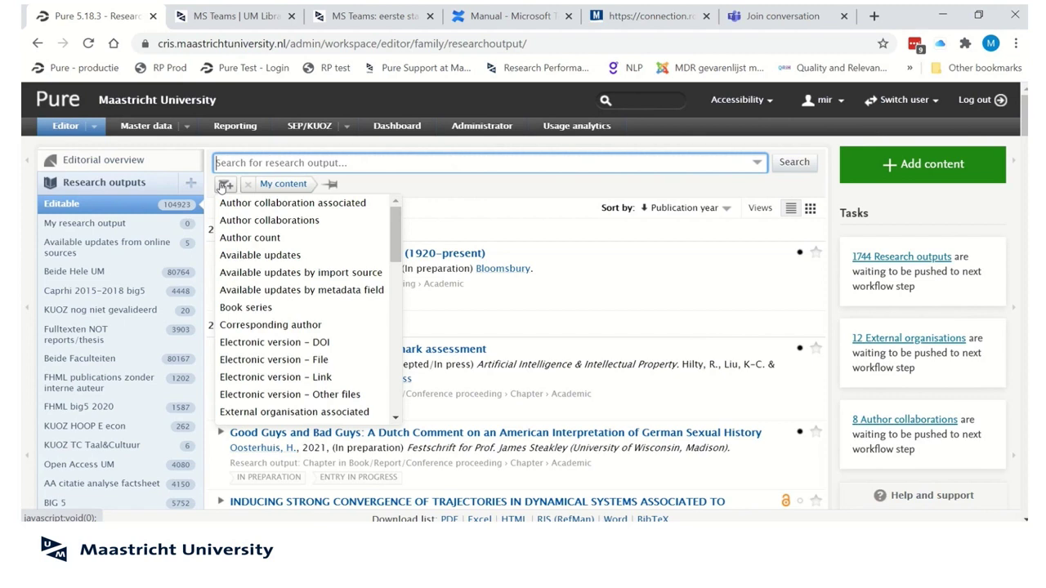
left_click(333, 187)
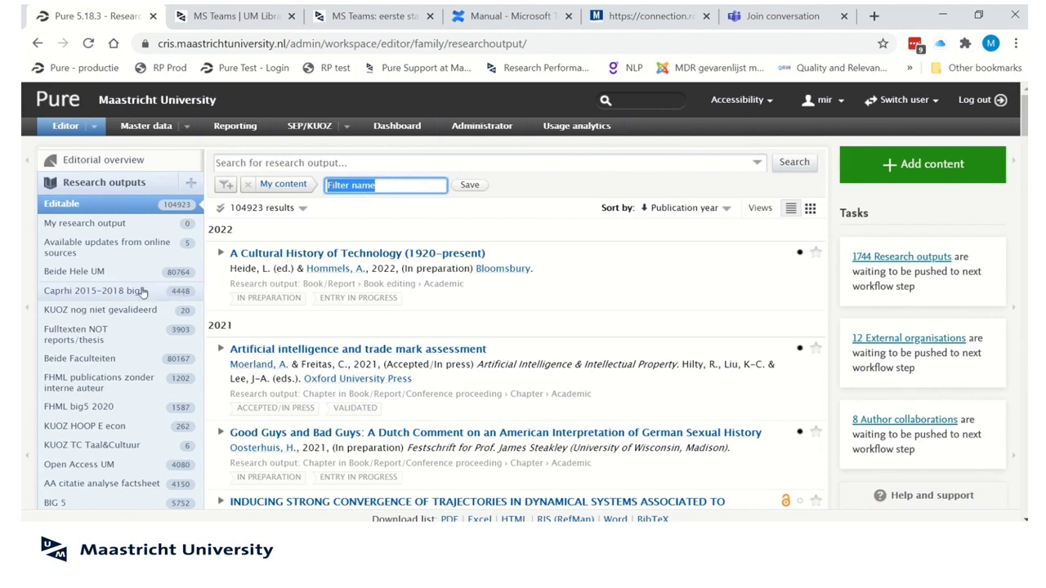
Step: Apply the saved research output filter "caphri-Big5 2018-2020"
scroll(127, 304, "down", 3)
scroll(127, 304, "down", 10)
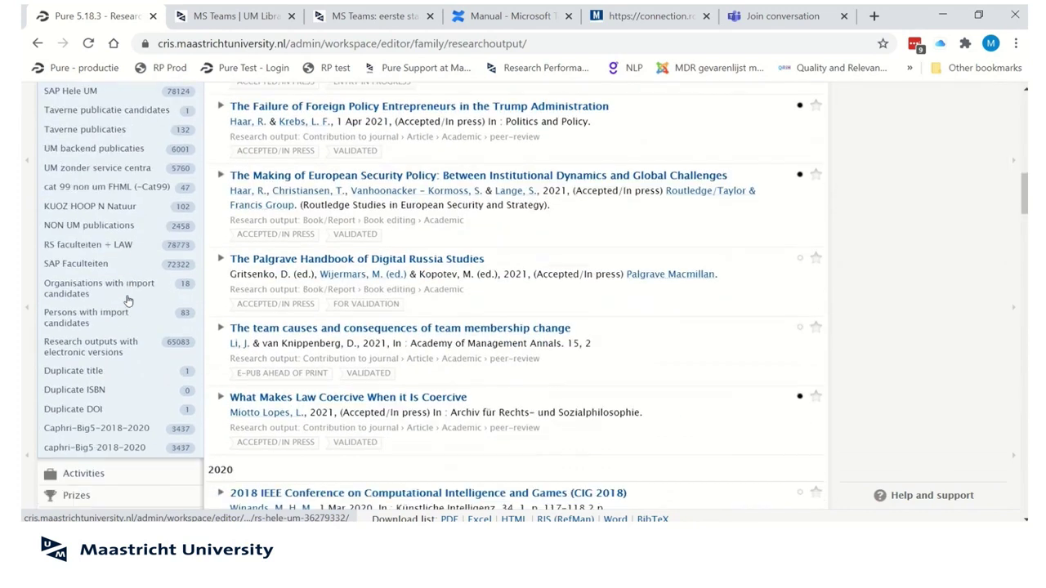
left_click(106, 371)
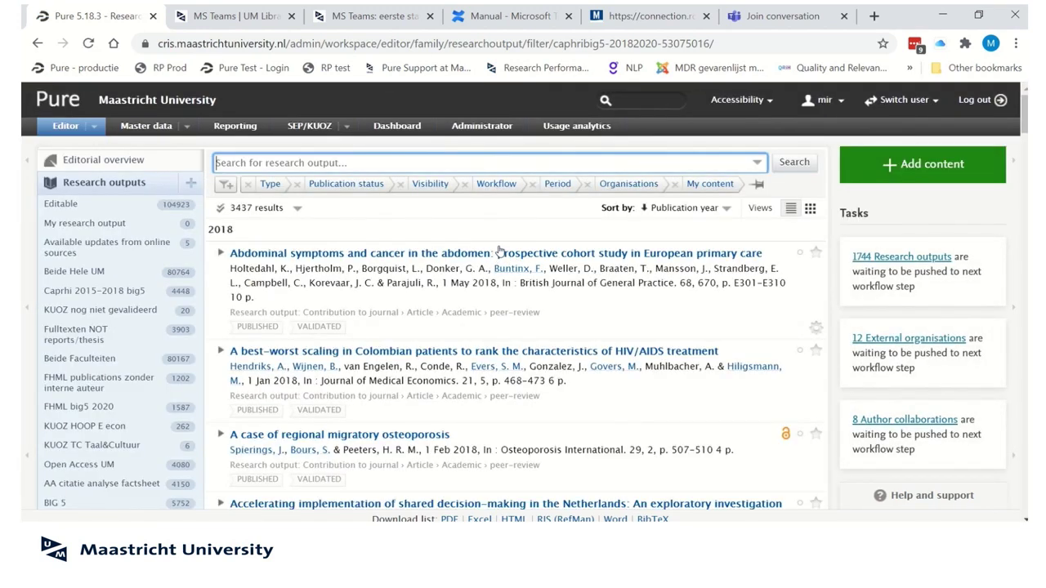
Step: Add Review article to the filter's selected types and open the filter name for saving
left_click(271, 185)
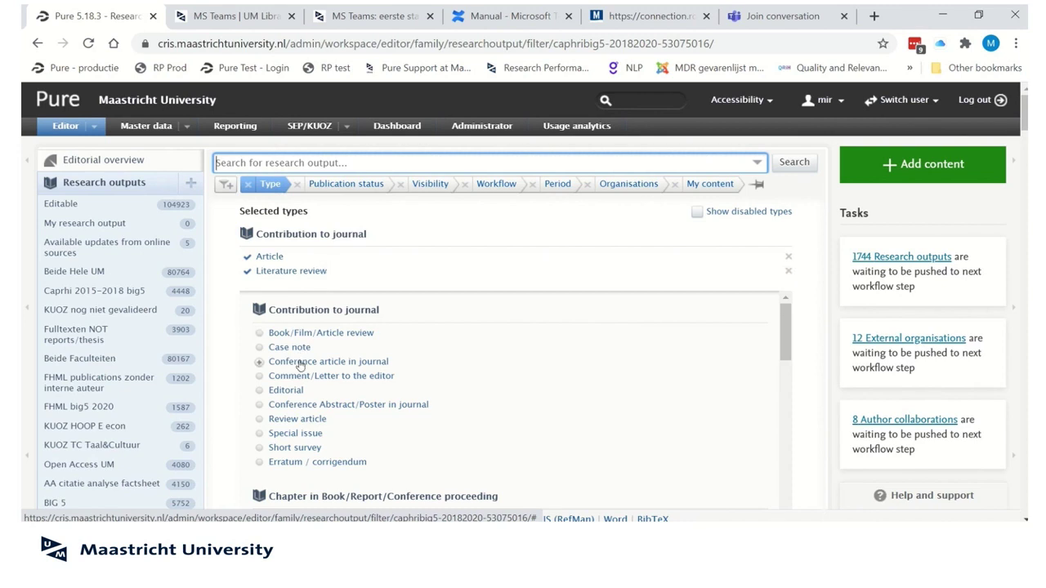
left_click(301, 420)
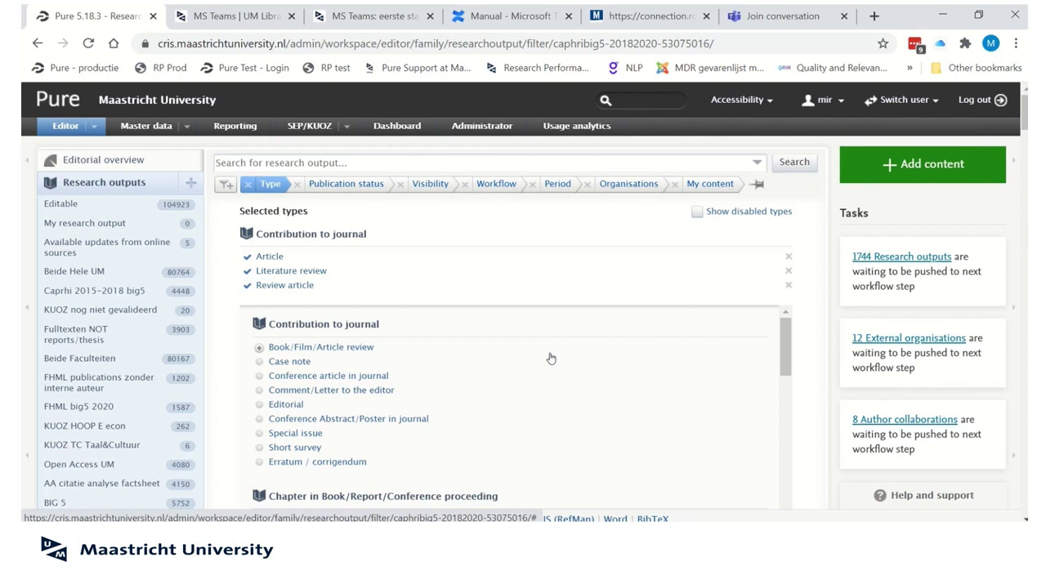
left_click(756, 188)
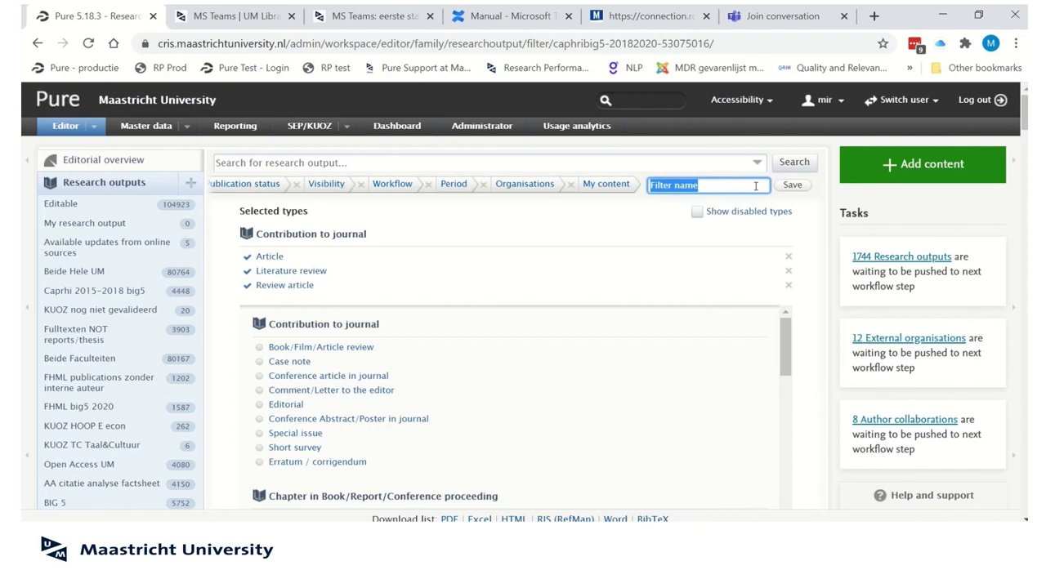
Step: Reopen the research outputs overview and examine the saved filters down to the end of the list
left_click(105, 186)
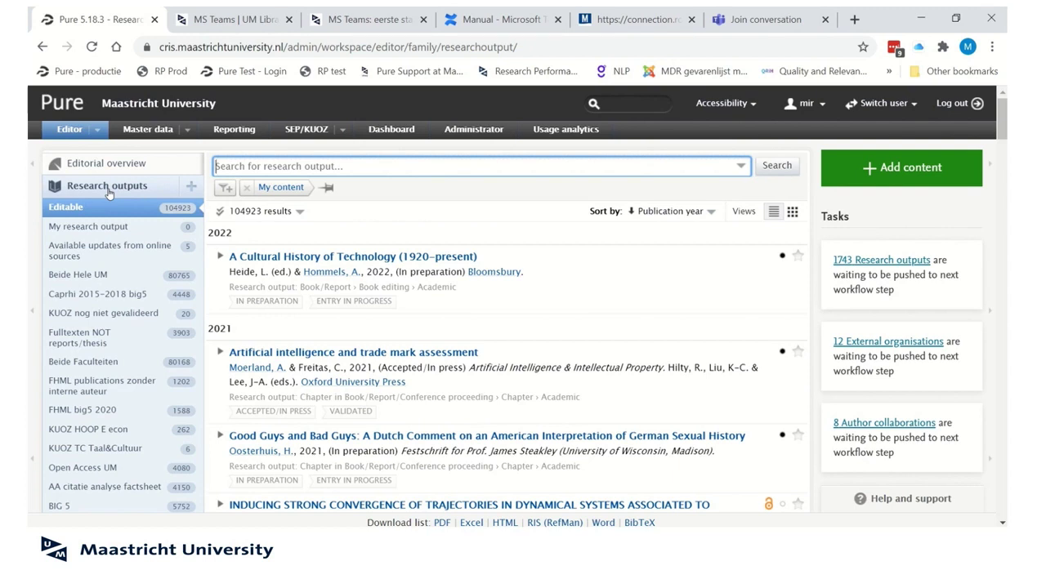
scroll(108, 193, "down", 2)
scroll(109, 194, "down", 3)
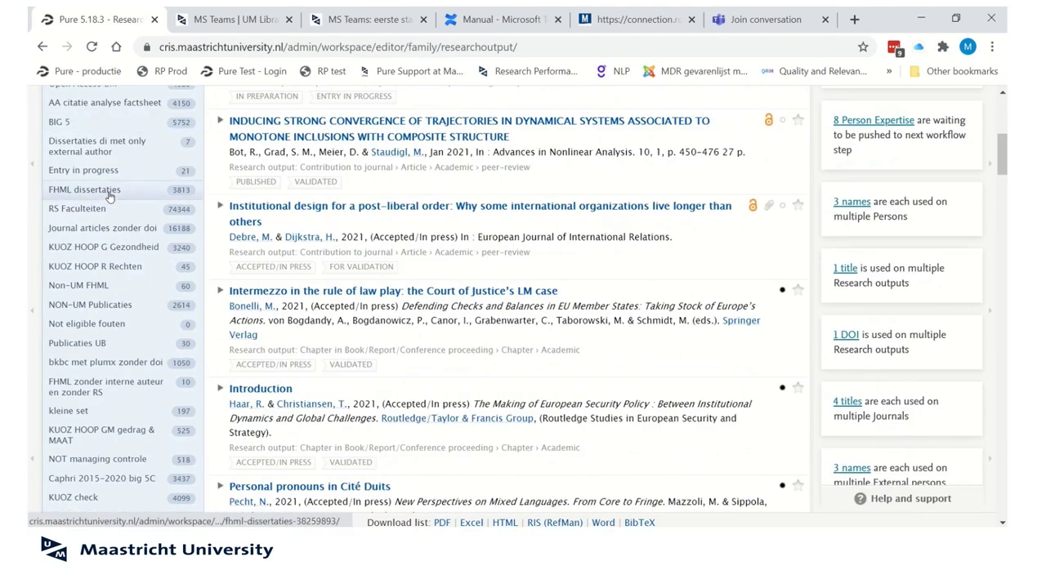
scroll(108, 196, "down", 3)
scroll(109, 196, "down", 3)
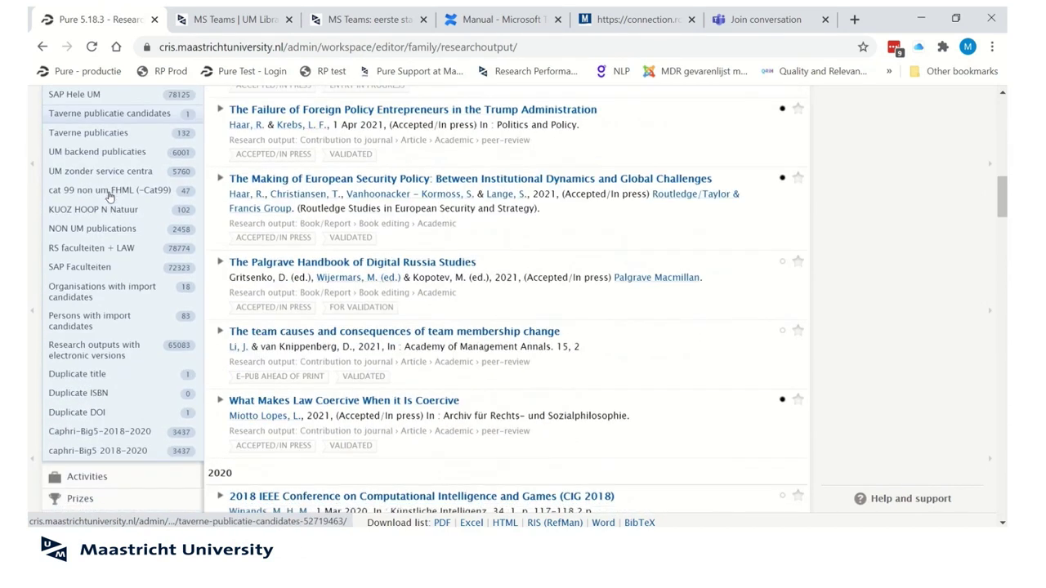
scroll(105, 198, "down", 1)
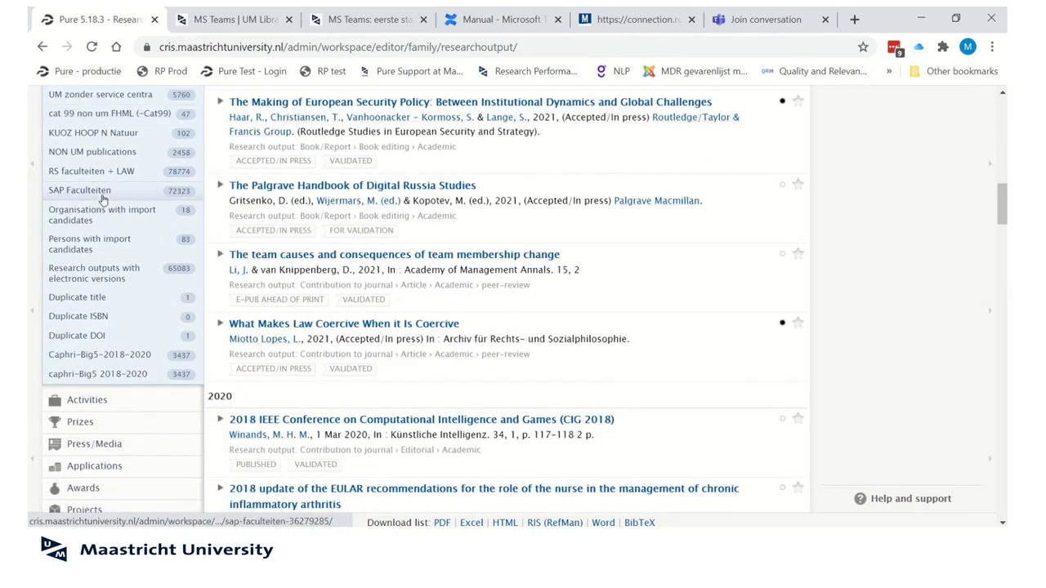
Step: Review the saved research output filters from the end of the list back to its beginning
scroll(103, 199, "up", 2)
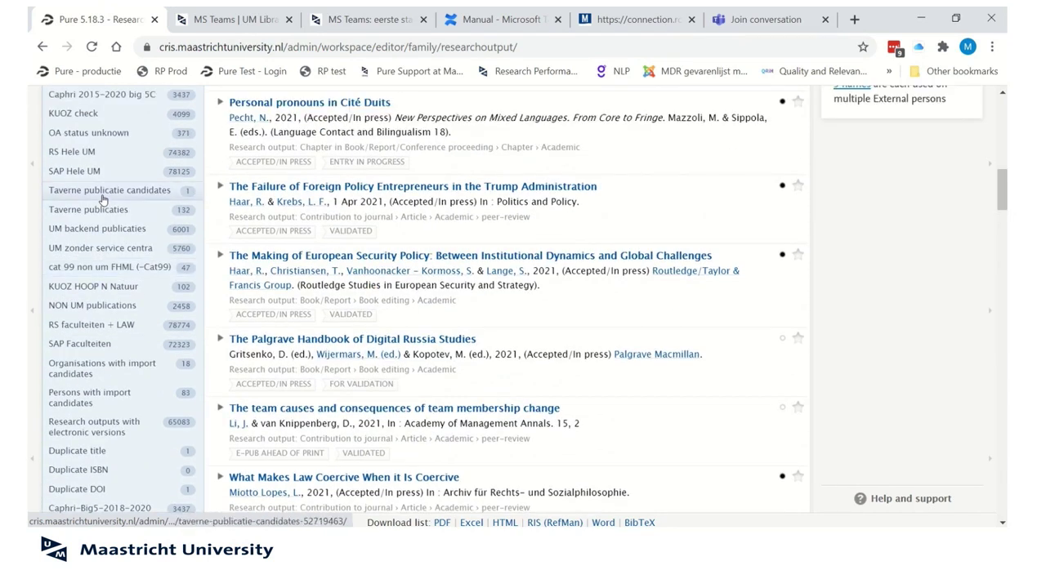
scroll(103, 198, "up", 2)
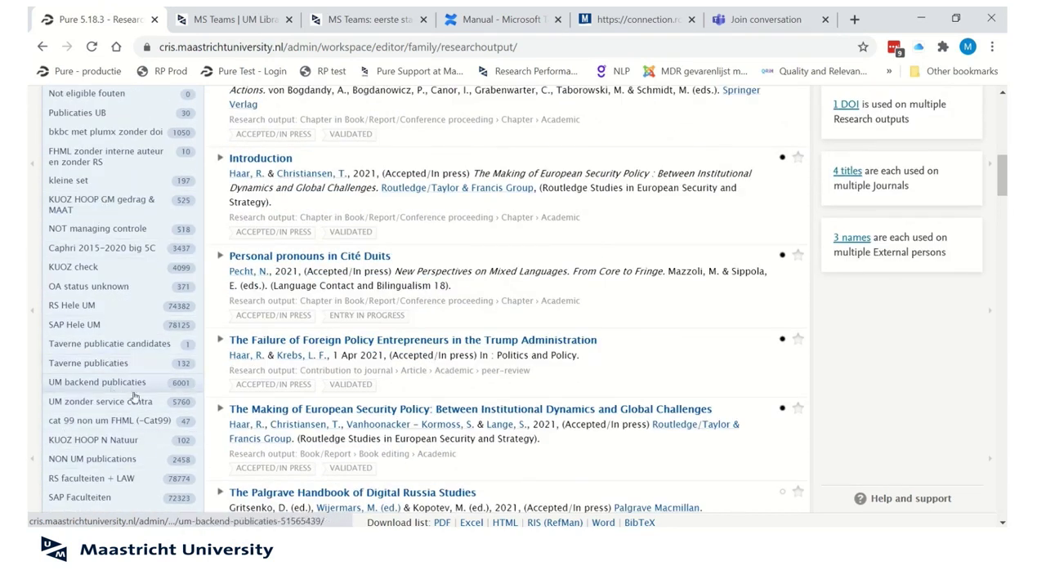
scroll(131, 380, "up", 3)
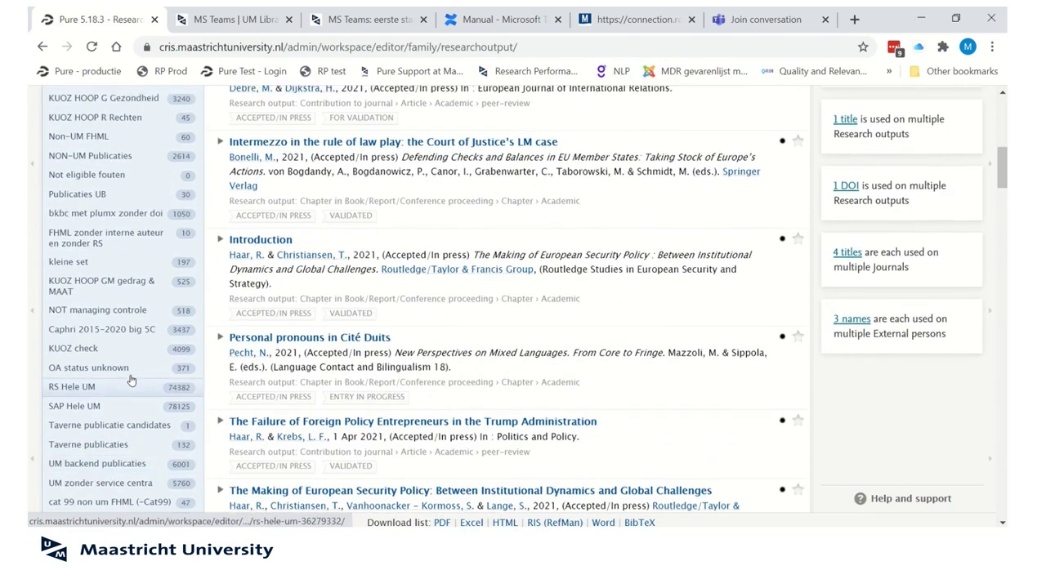
scroll(131, 381, "up", 1)
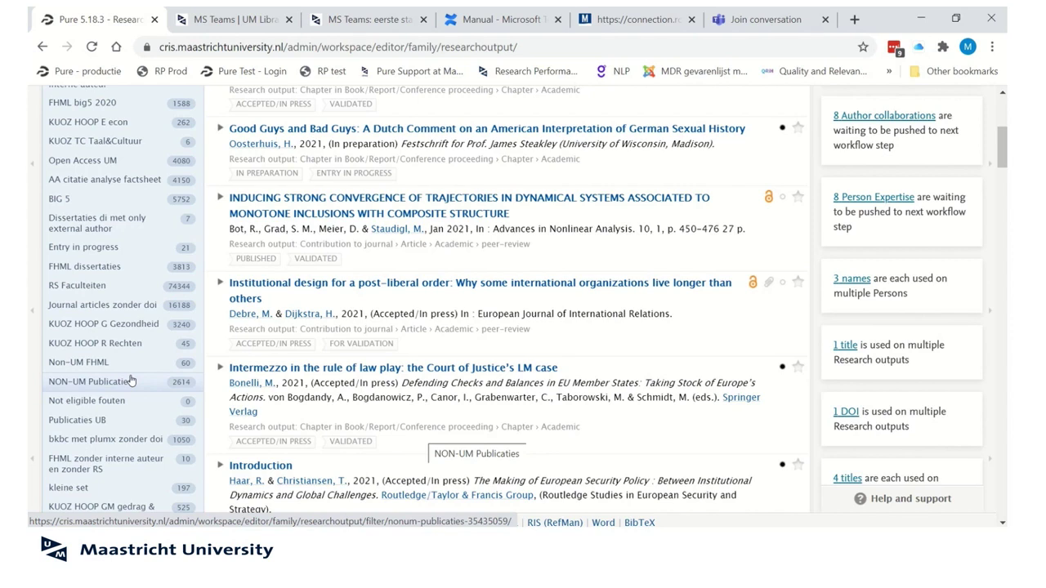
scroll(131, 381, "up", 1)
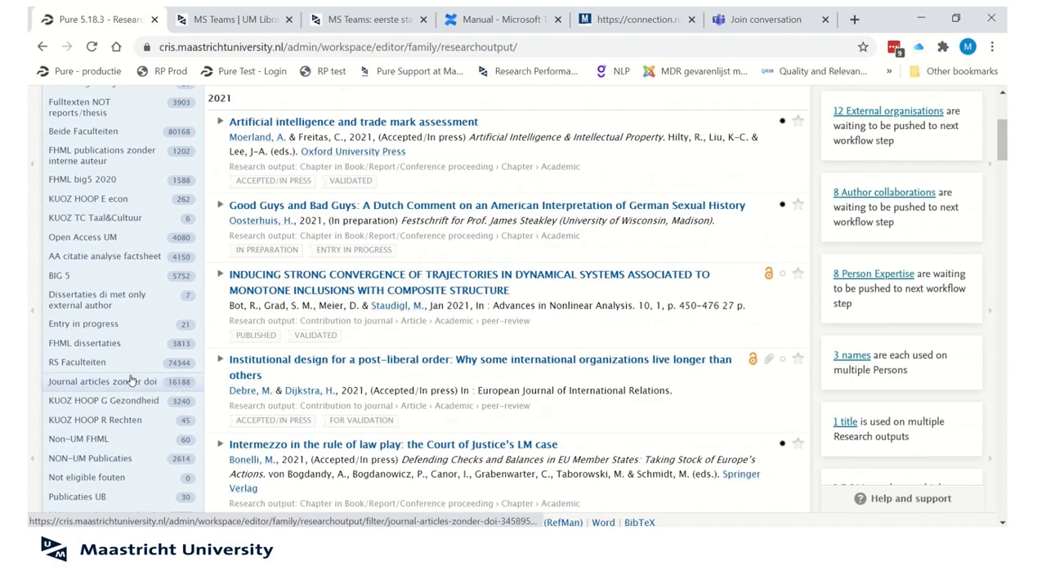
scroll(131, 381, "up", 1)
scroll(131, 381, "up", 2)
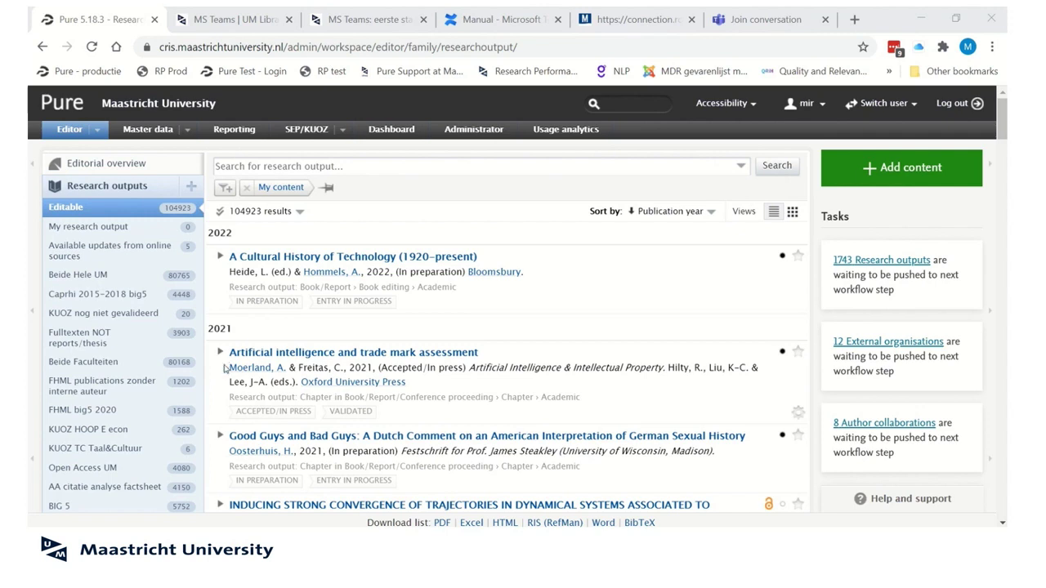
Step: Look through the research outputs overview down to the favourites and history sections, and return to its beginning
scroll(225, 363, "down", 2)
scroll(225, 368, "down", 1)
scroll(224, 368, "down", 2)
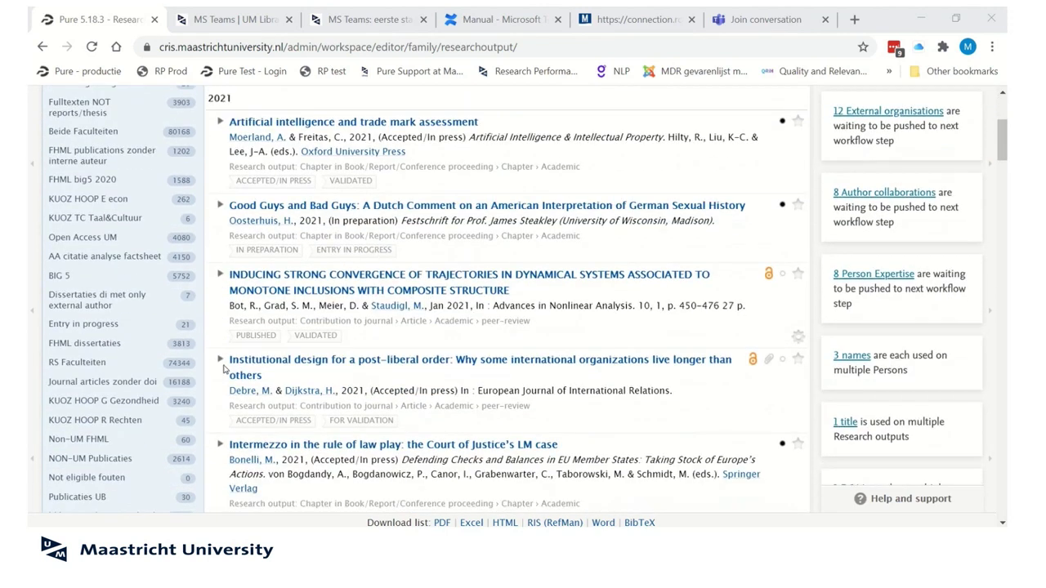
scroll(221, 371, "down", 2)
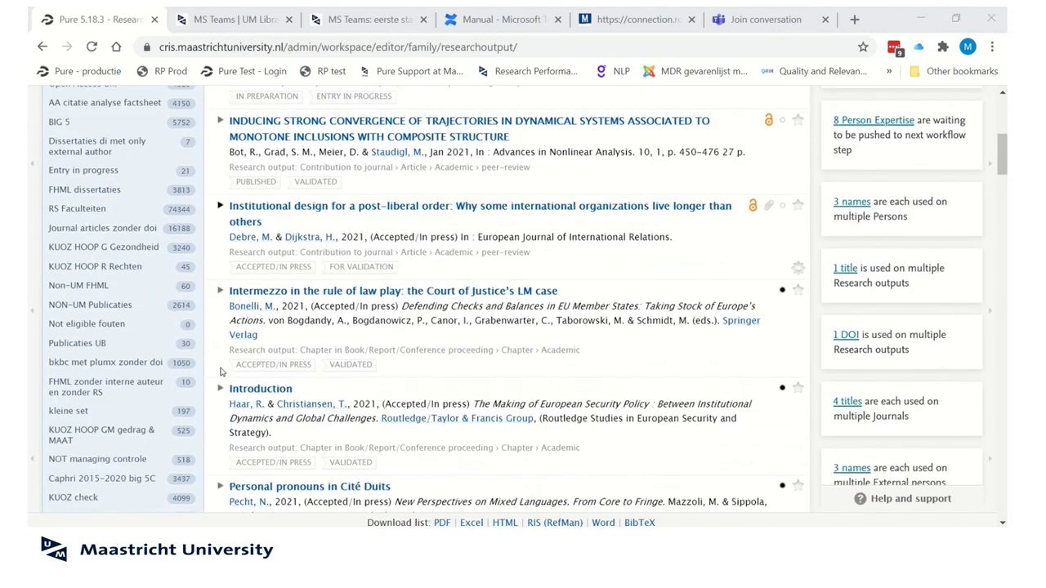
scroll(219, 372, "down", 1)
scroll(220, 371, "down", 1)
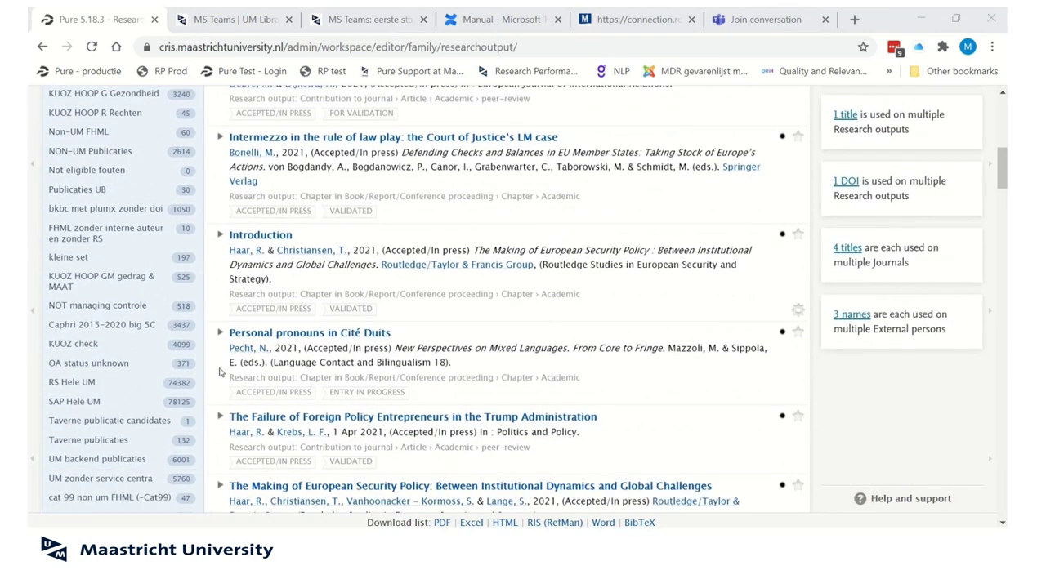
scroll(219, 372, "down", 7)
scroll(219, 372, "down", 4)
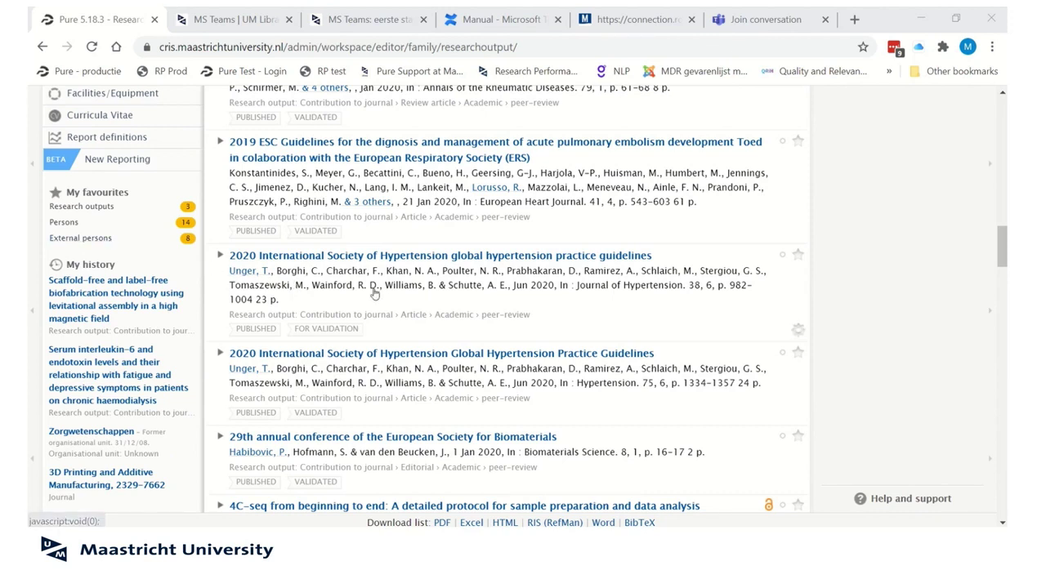
scroll(578, 272, "up", 1)
scroll(580, 272, "up", 15)
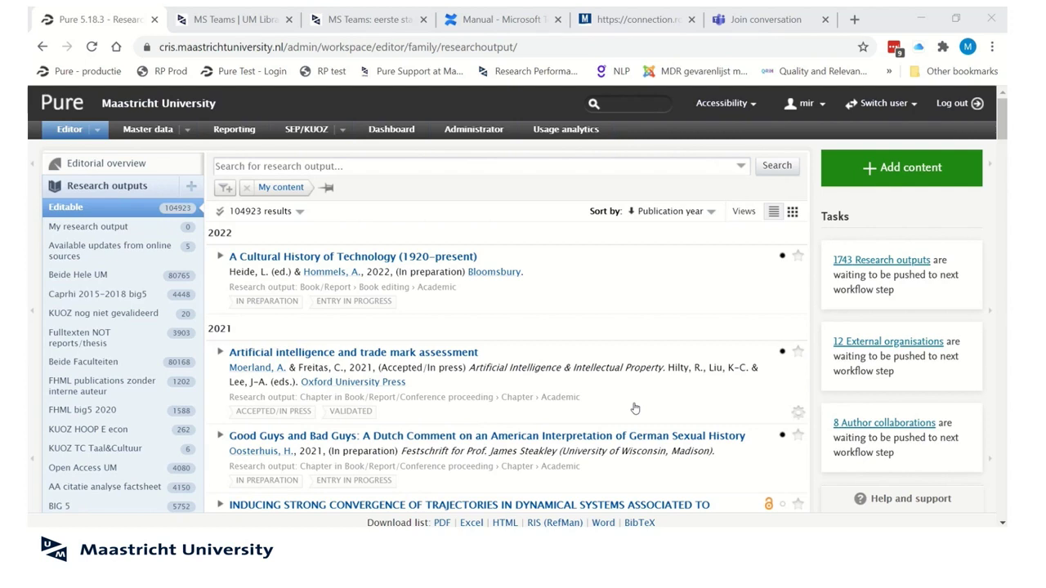
Step: Examine the Tasks list for content waiting to be pushed to the next workflow step
scroll(635, 408, "down", 1)
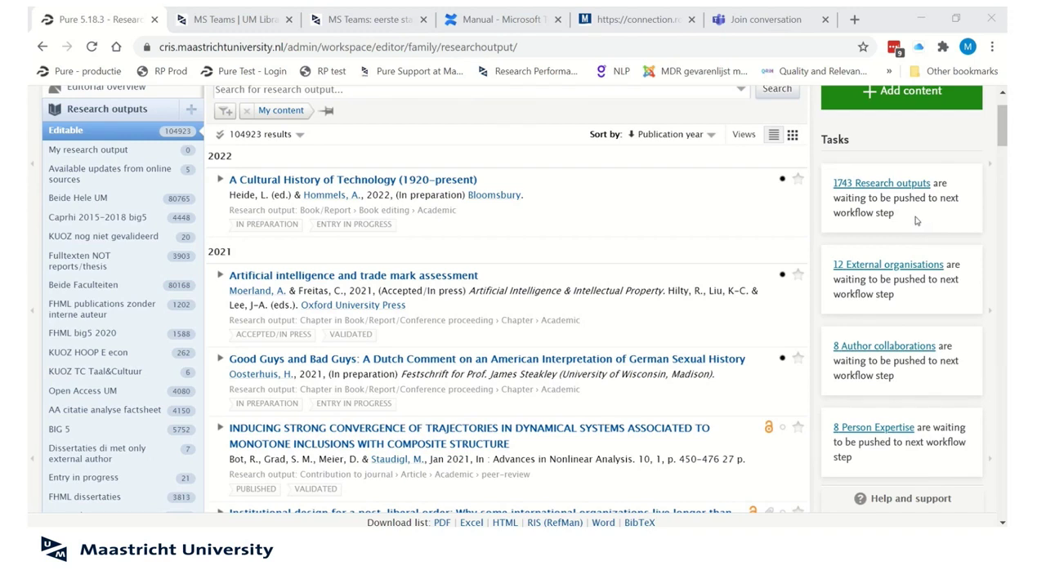
scroll(915, 221, "down", 1)
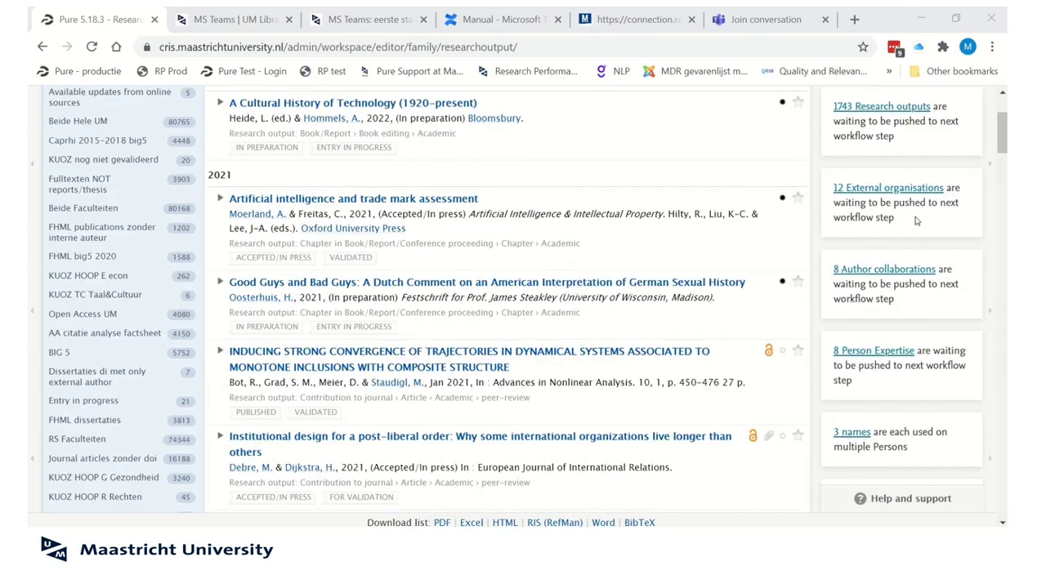